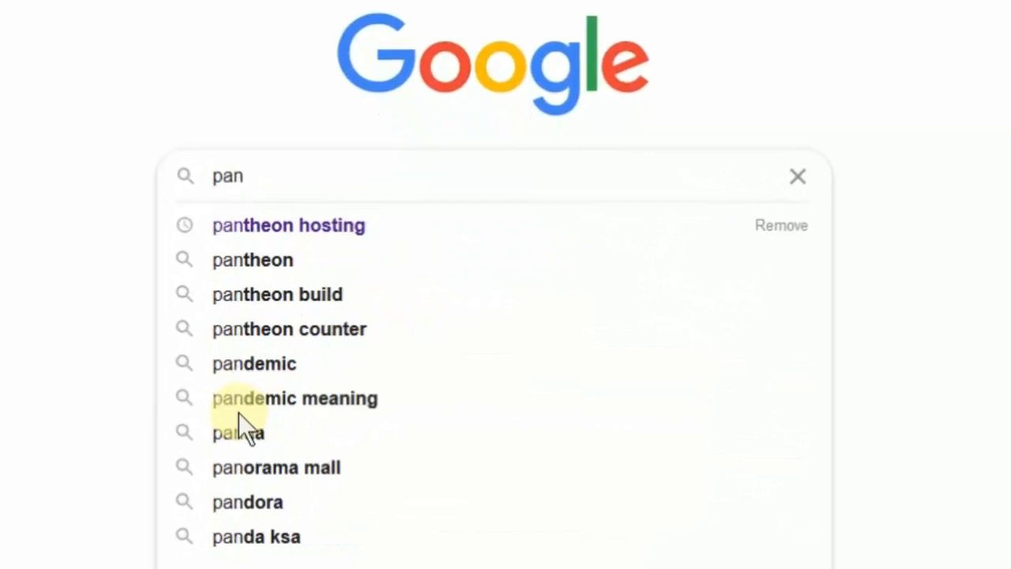
- Search Google for 'pantheon hosting'
text(theon hosting)
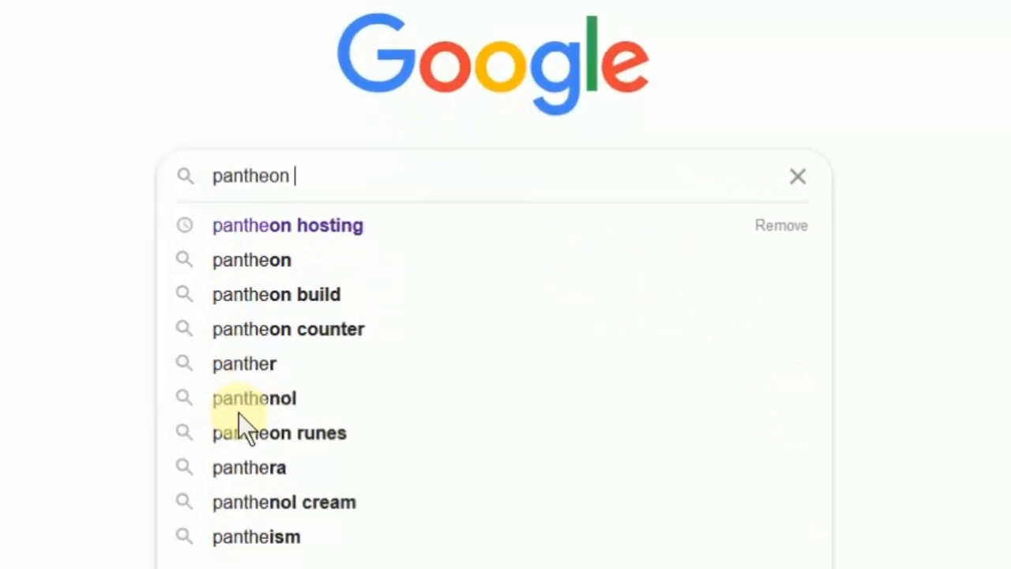
key(Escape)
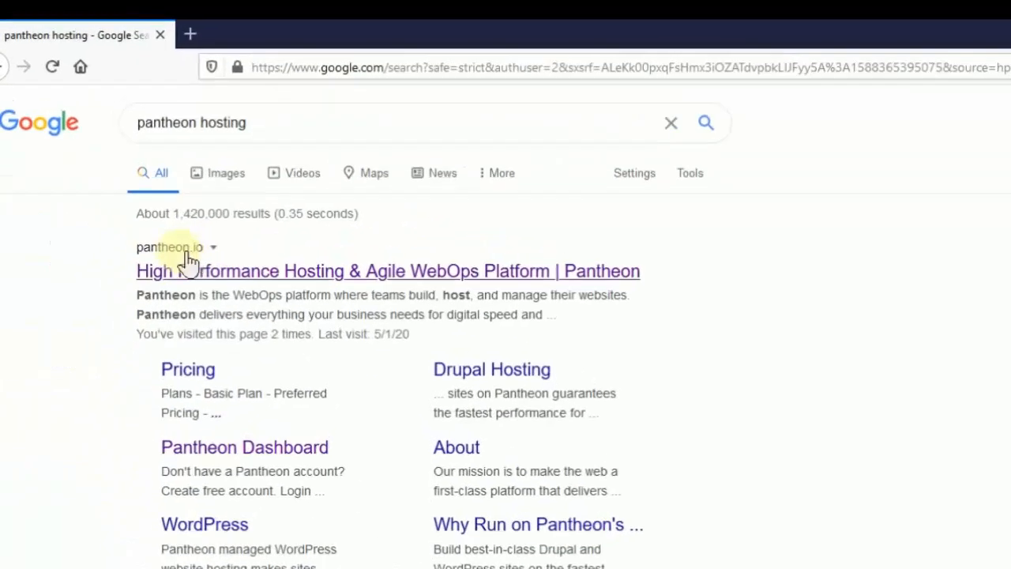
- Open pantheon.io from the results and log in with a Google account
click(343, 282)
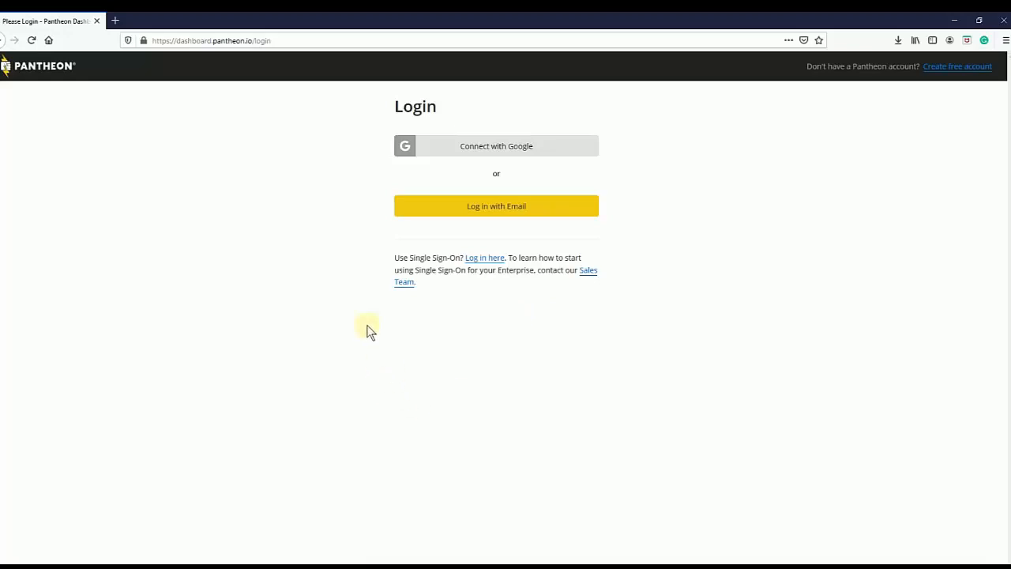
click(504, 147)
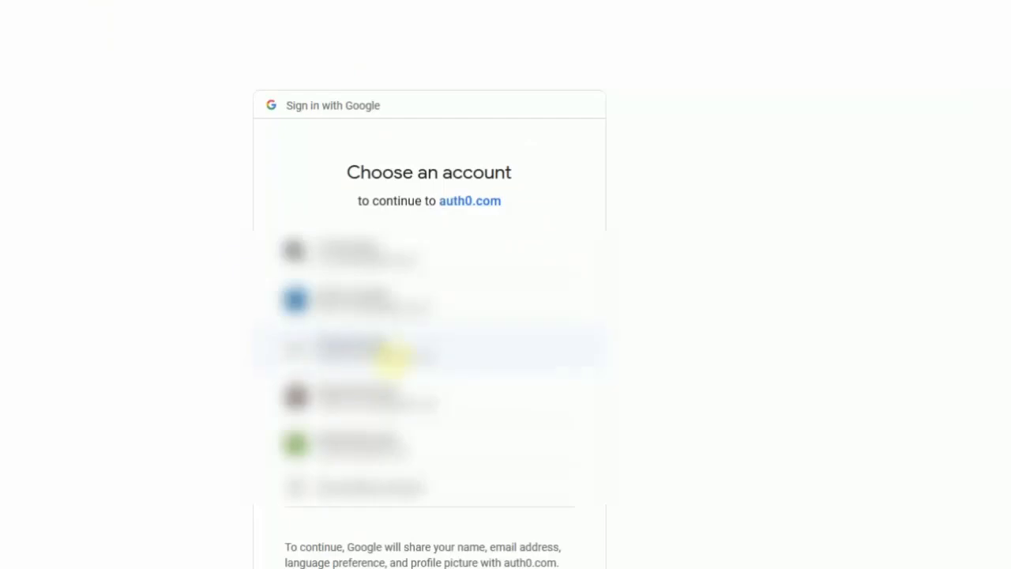
click(393, 356)
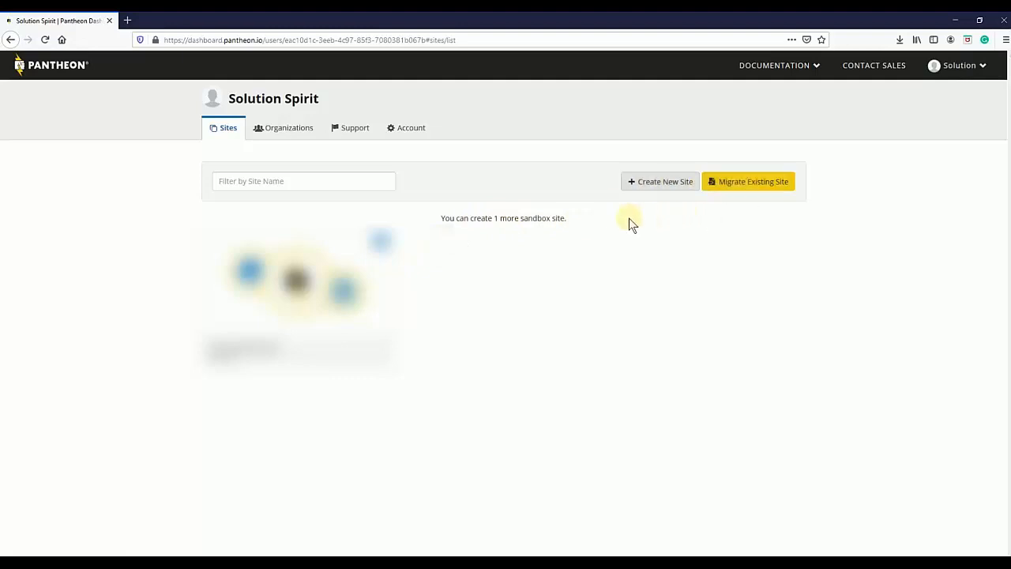
- Create a new site from the dashboard, enter its site name, and continue
click(666, 186)
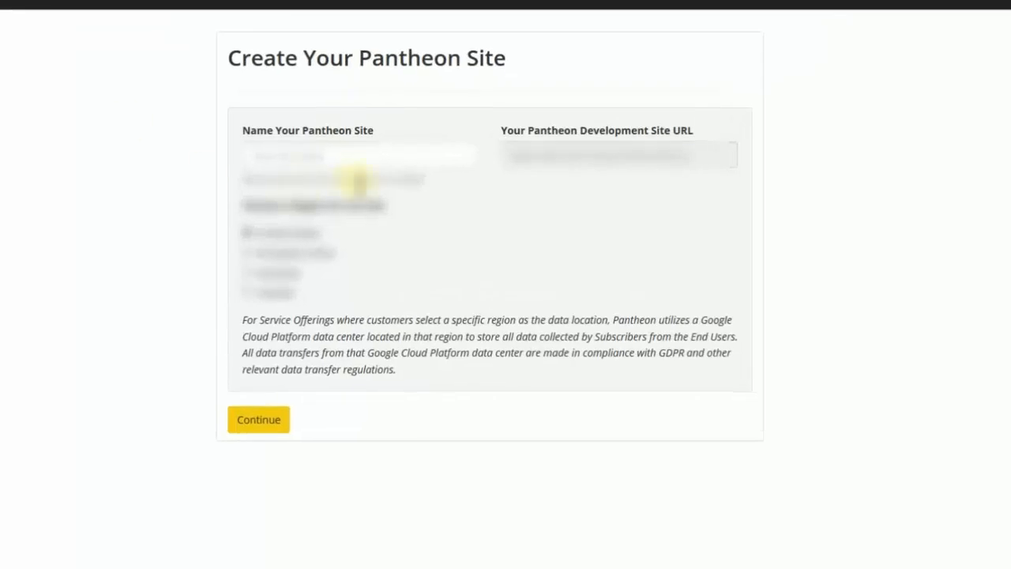
click(369, 158)
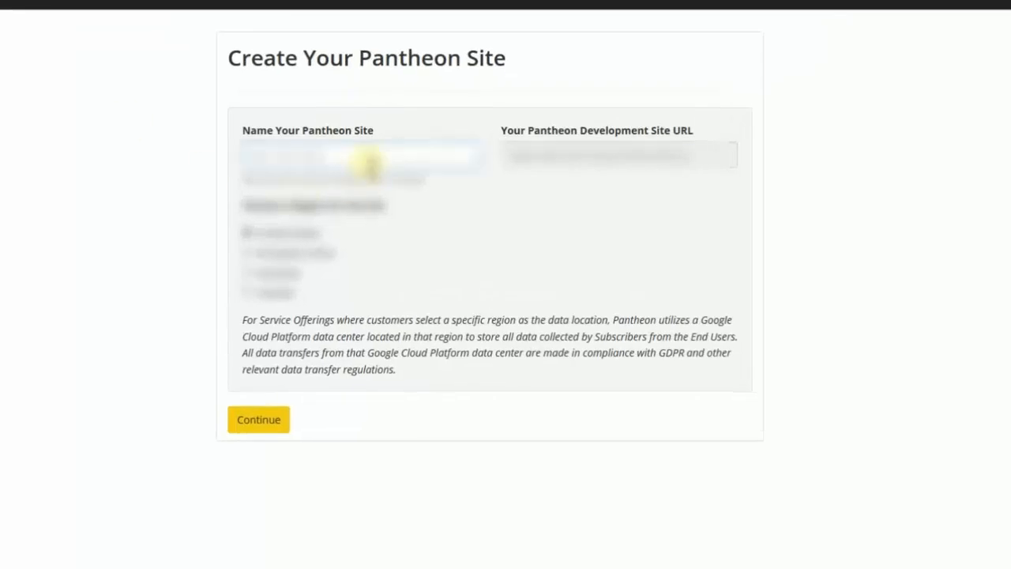
text(mytestsite)
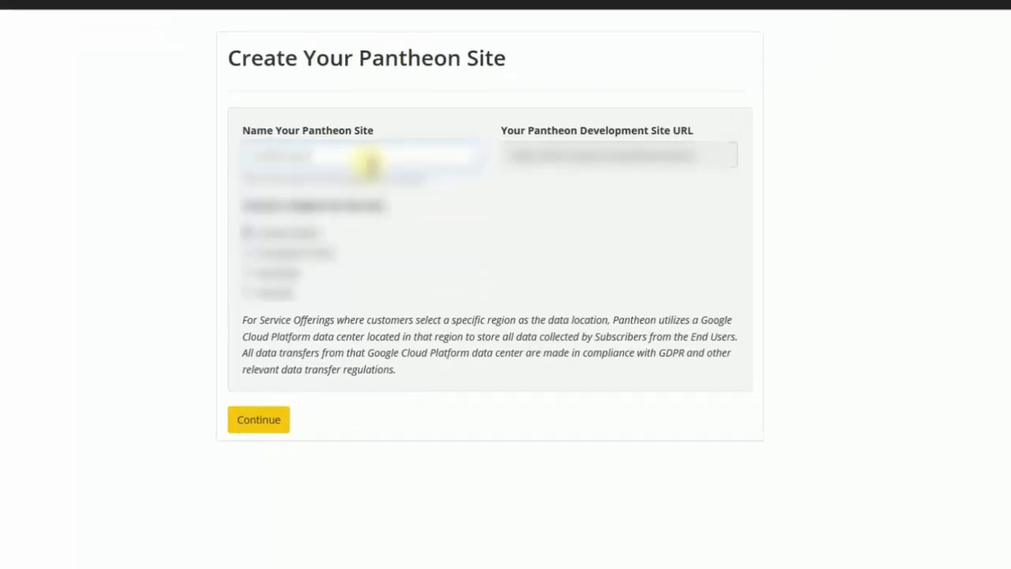
text(01)
key(BackSpace)
text(-site)
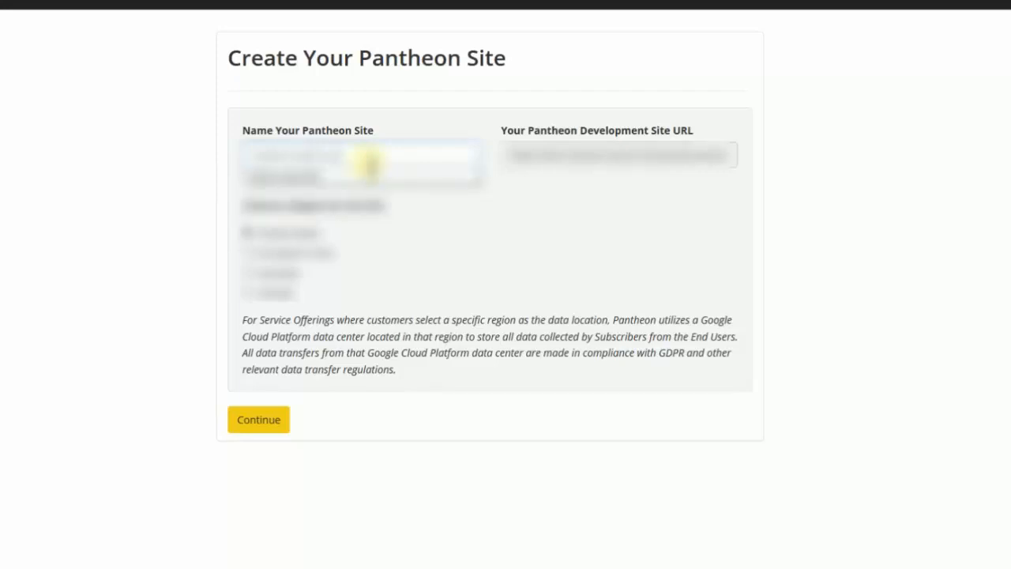
click(316, 173)
click(271, 425)
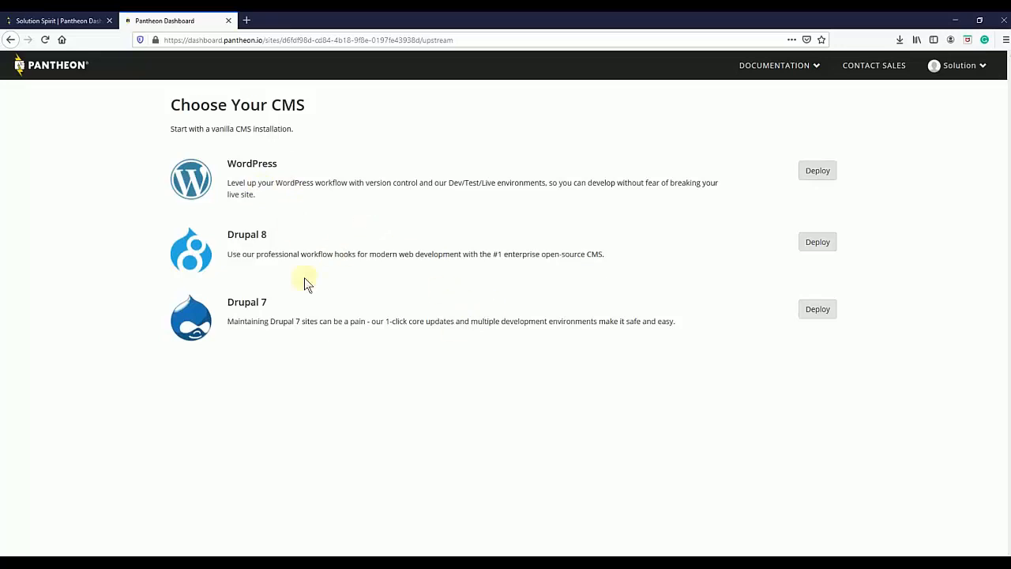
- Deploy Drupal 8 as the site's CMS and go to its dashboard once finished
triple_click(242, 242)
click(348, 247)
click(830, 242)
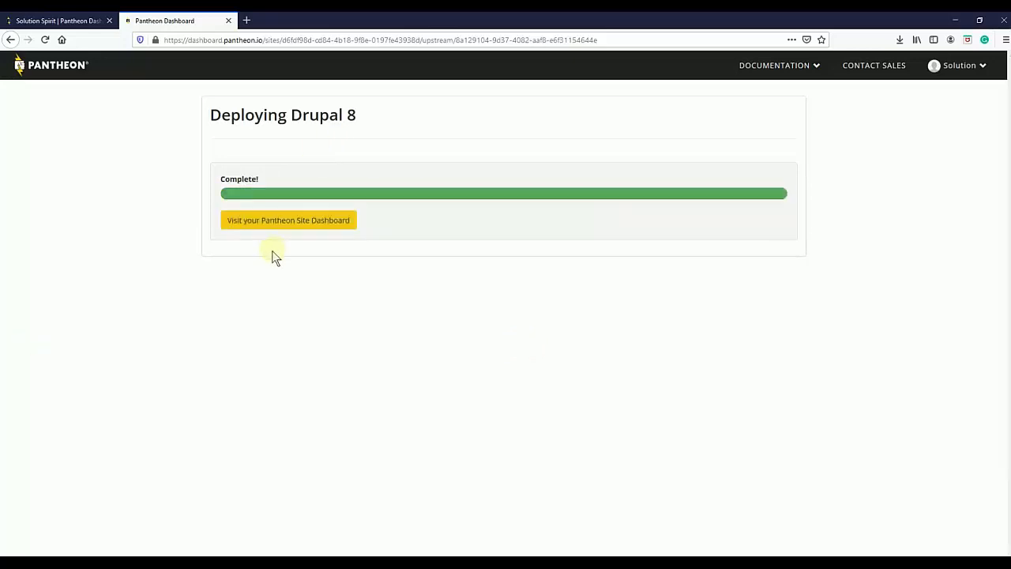
click(298, 224)
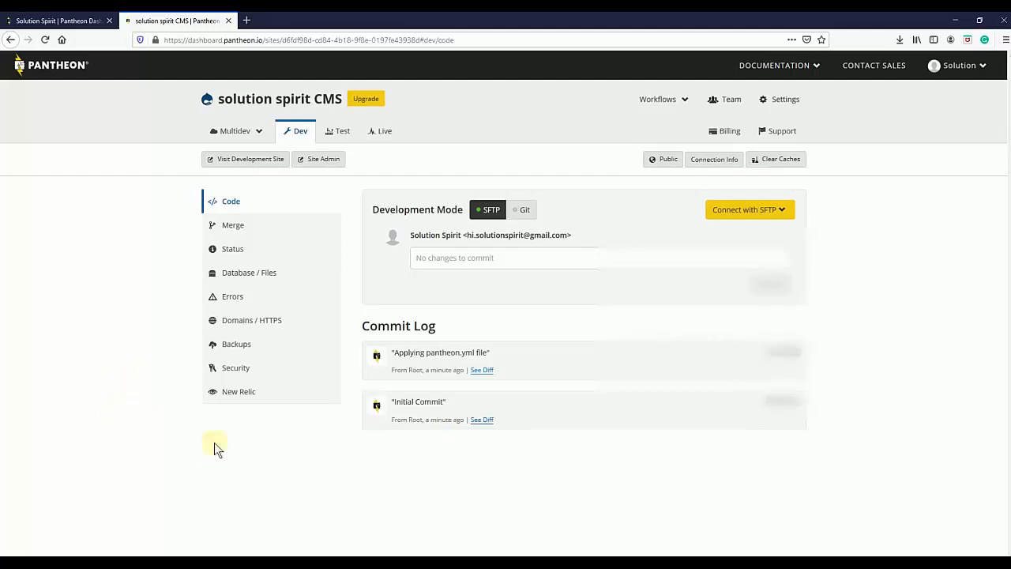
- Review the SFTP connection details, then launch Site Admin to open the Drupal 8.8.5 installer
click(787, 212)
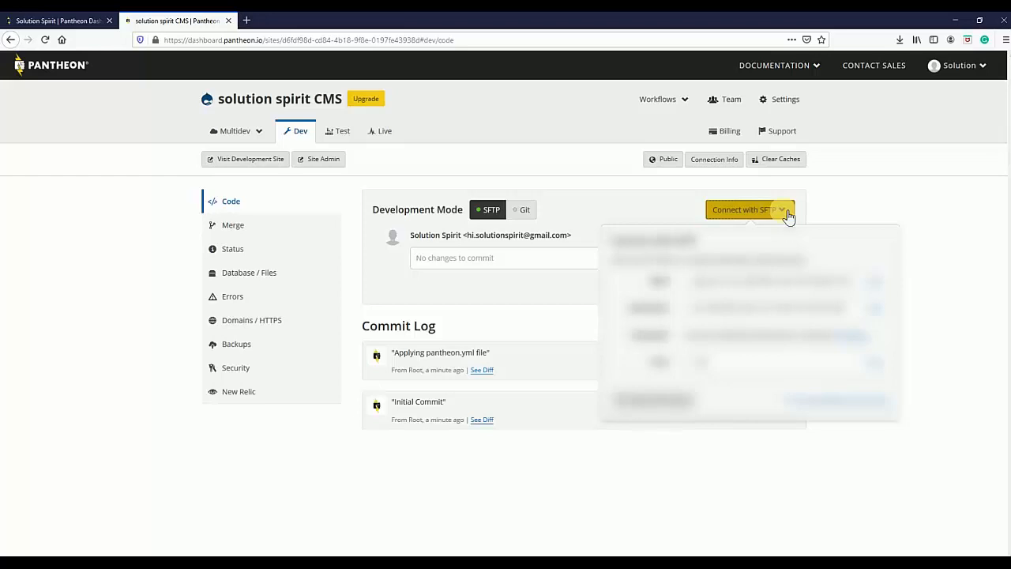
click(709, 490)
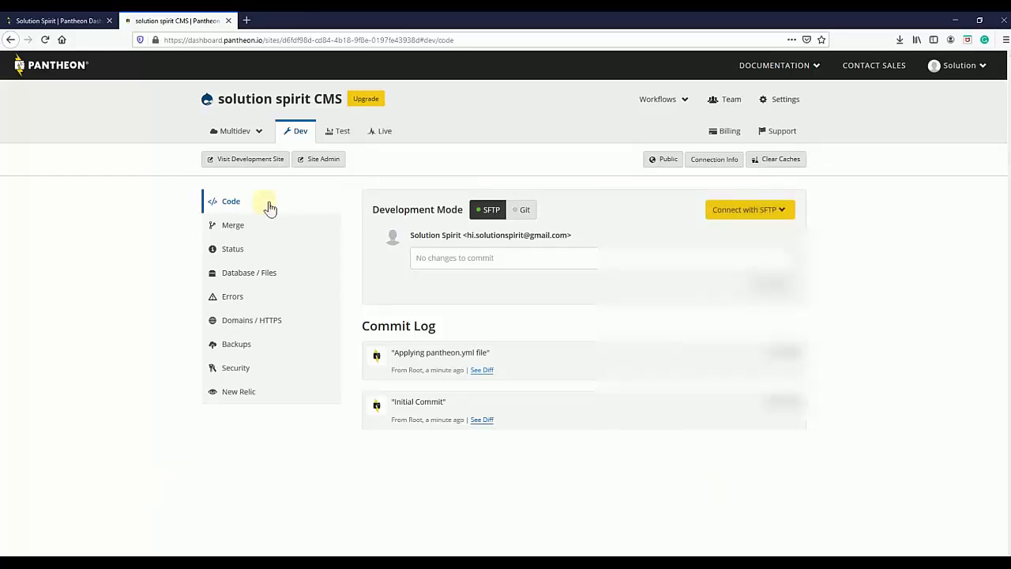
click(328, 164)
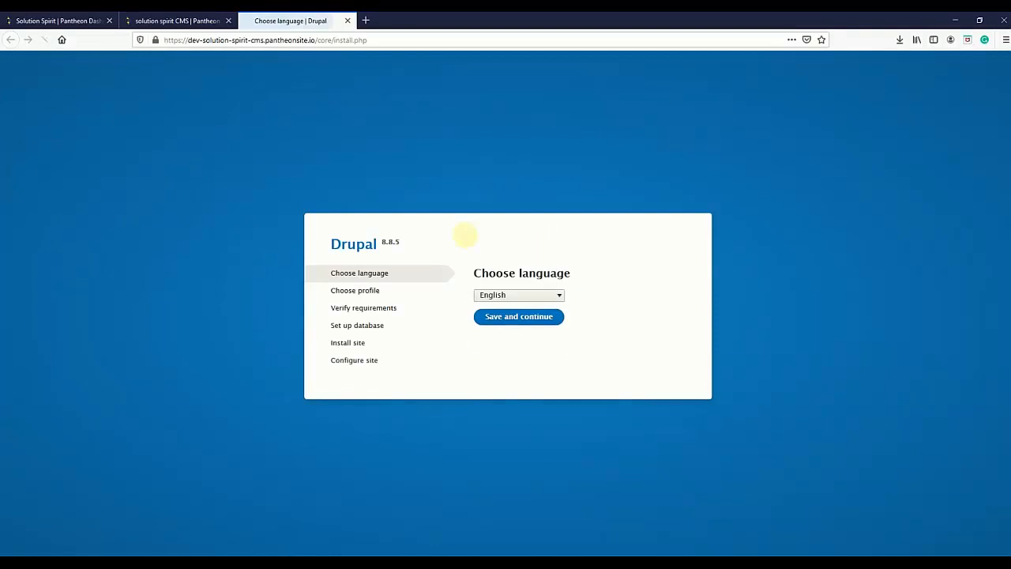
- Proceed through the Drupal installer with English language and the Standard installation profile
double_click(406, 252)
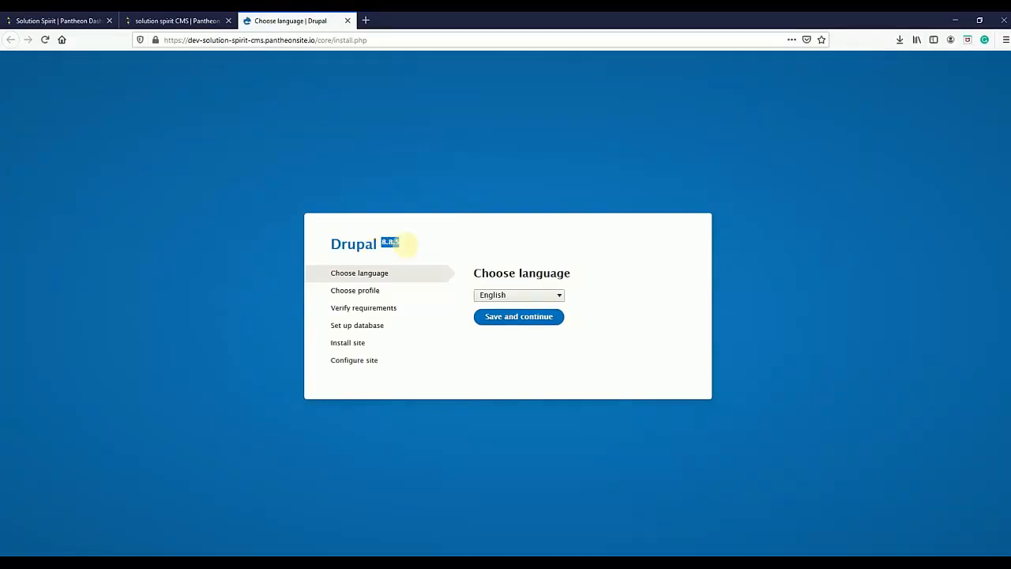
click(409, 253)
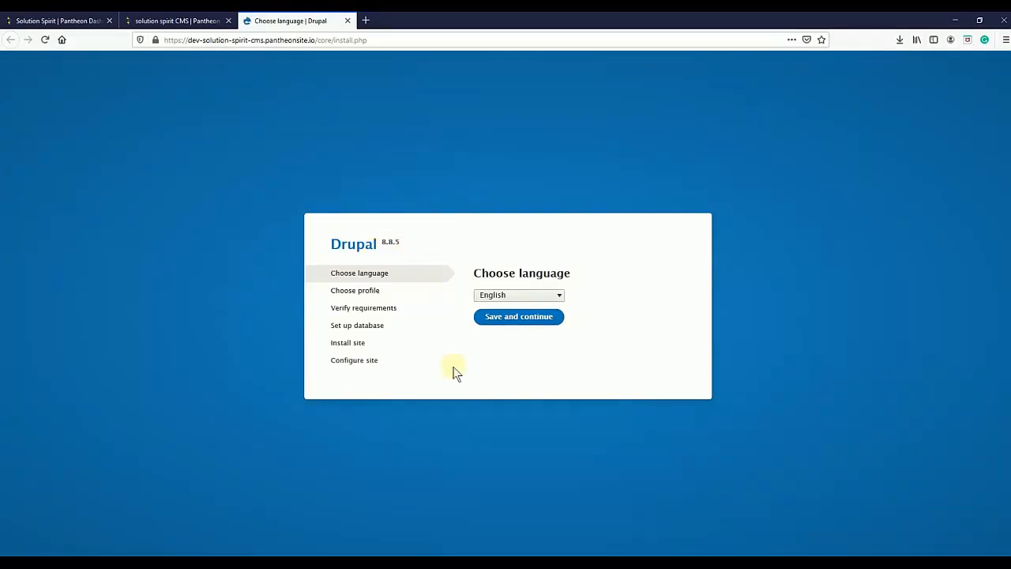
click(526, 317)
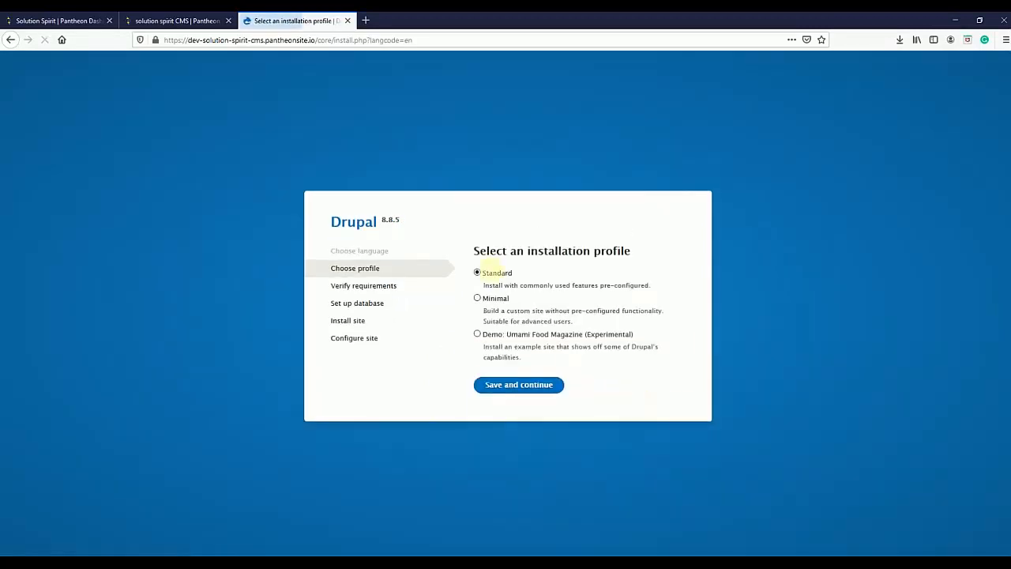
click(524, 388)
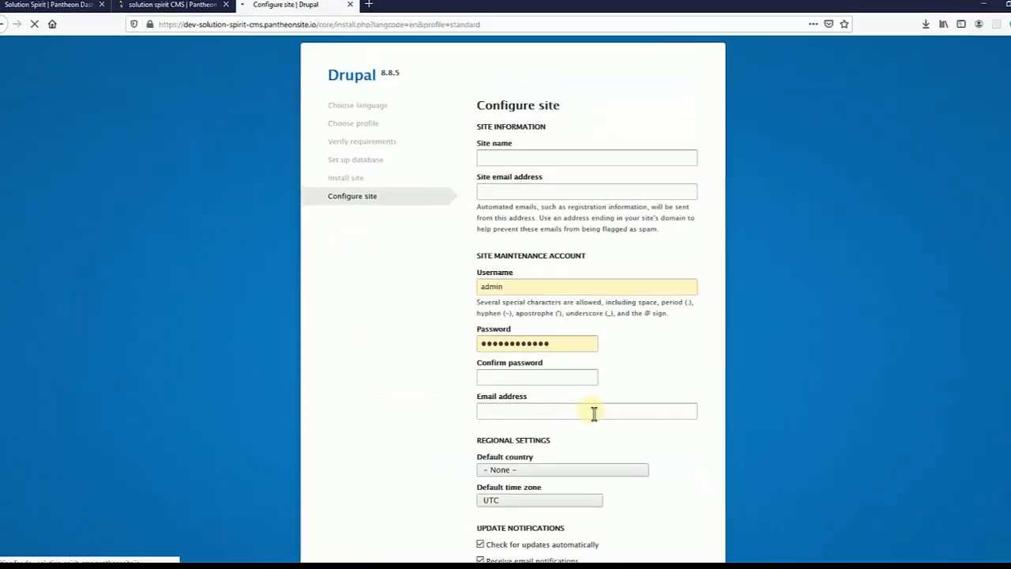
- Enter 'Solution Spirit' as the site name and fill in the site email address
click(545, 139)
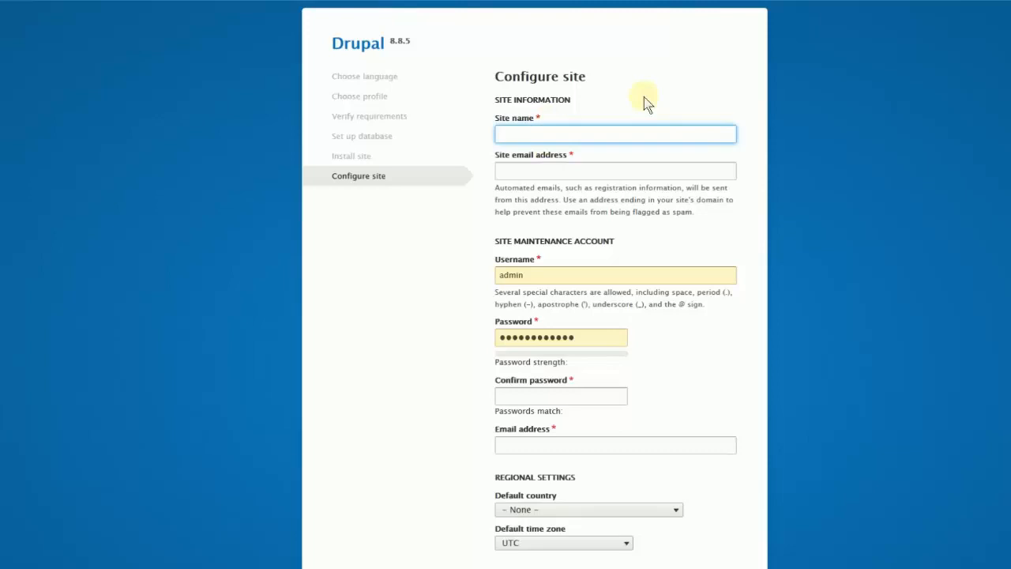
text(So)
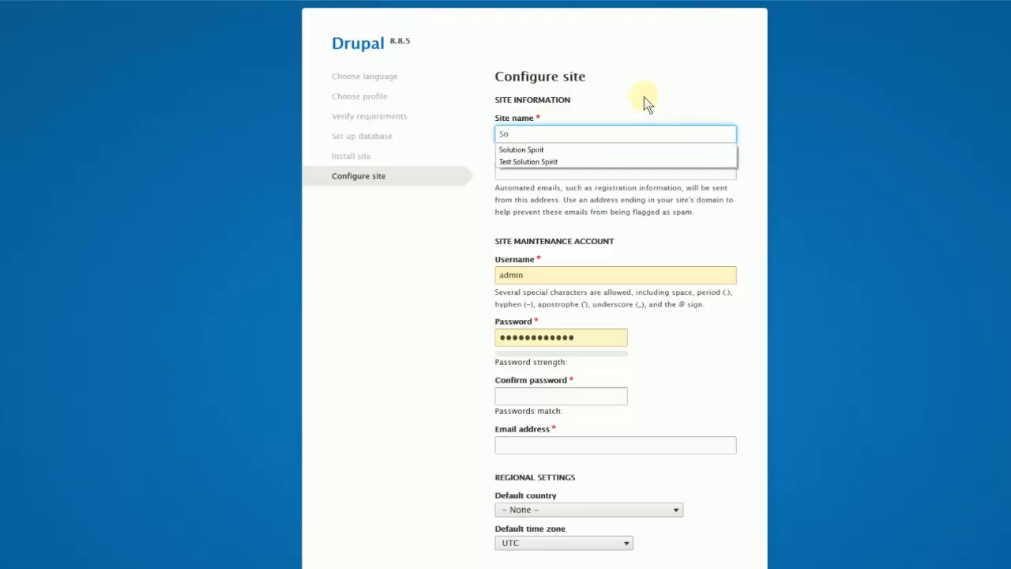
key(Down)
key(Return)
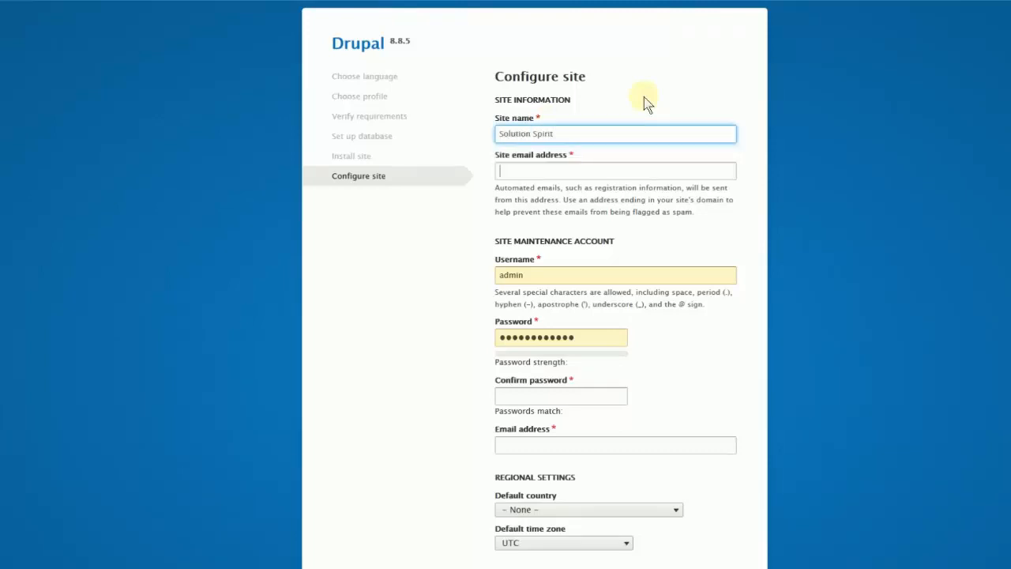
text(hi)
key(Down)
key(Return)
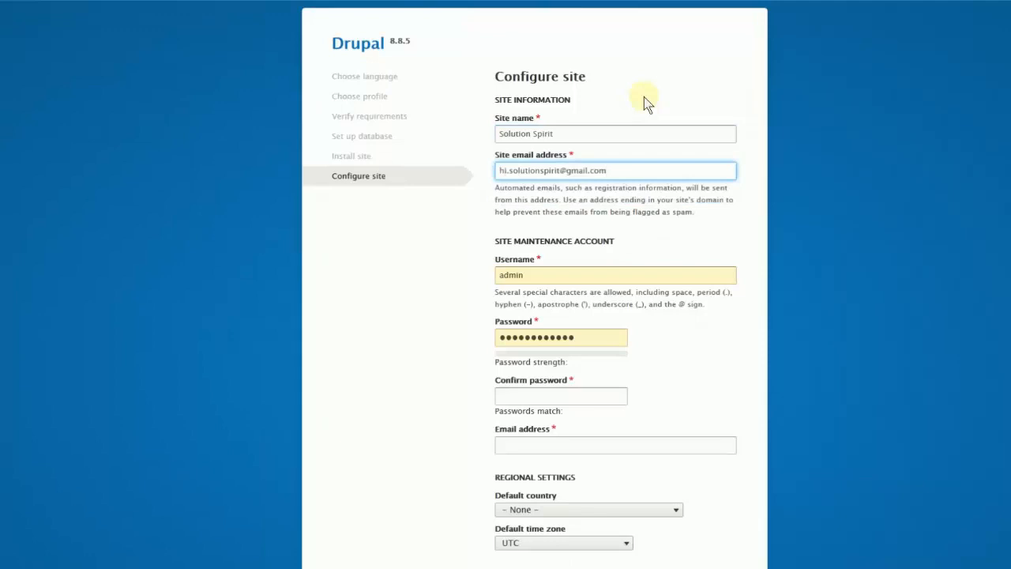
- Replace the default admin username with 'solutionSpirit'
click(551, 280)
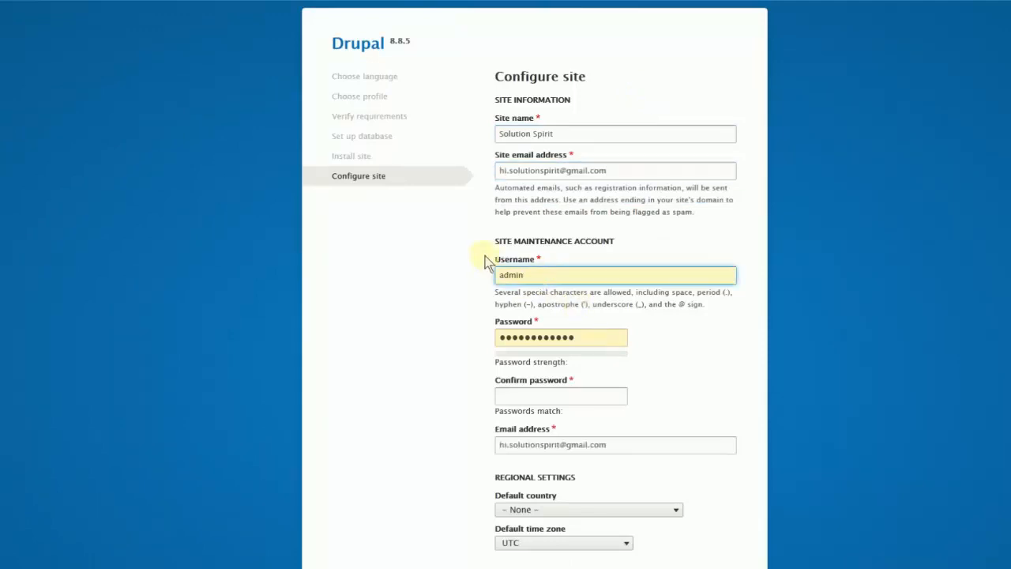
drag(495, 259, 540, 271)
click(547, 283)
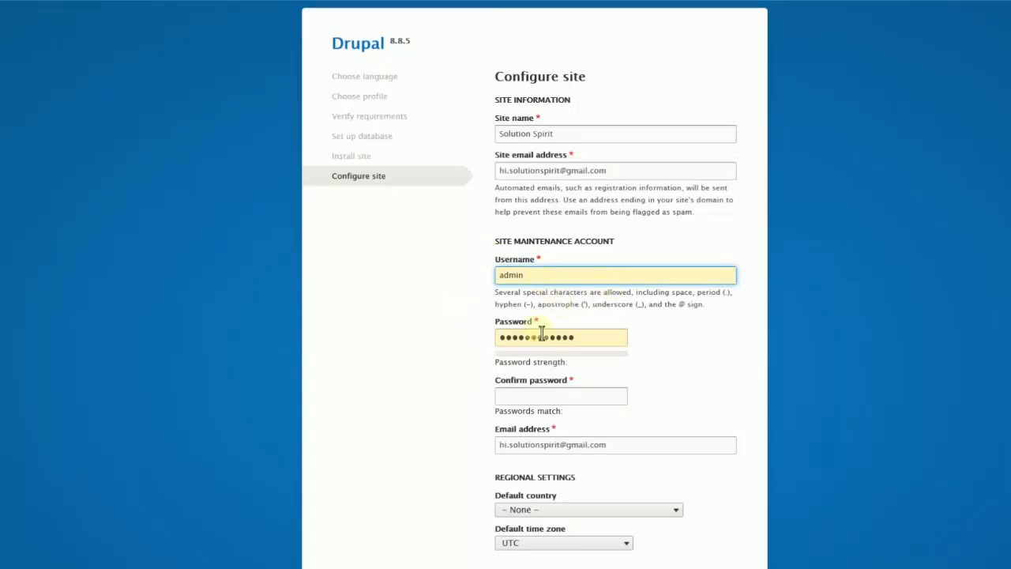
click(516, 277)
click(520, 277)
double_click(520, 277)
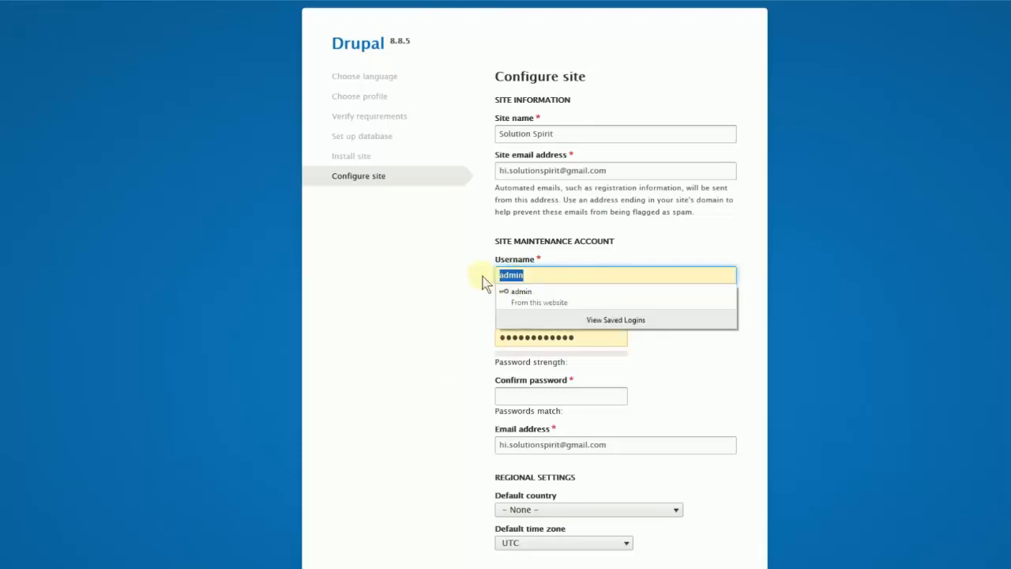
text(solution)
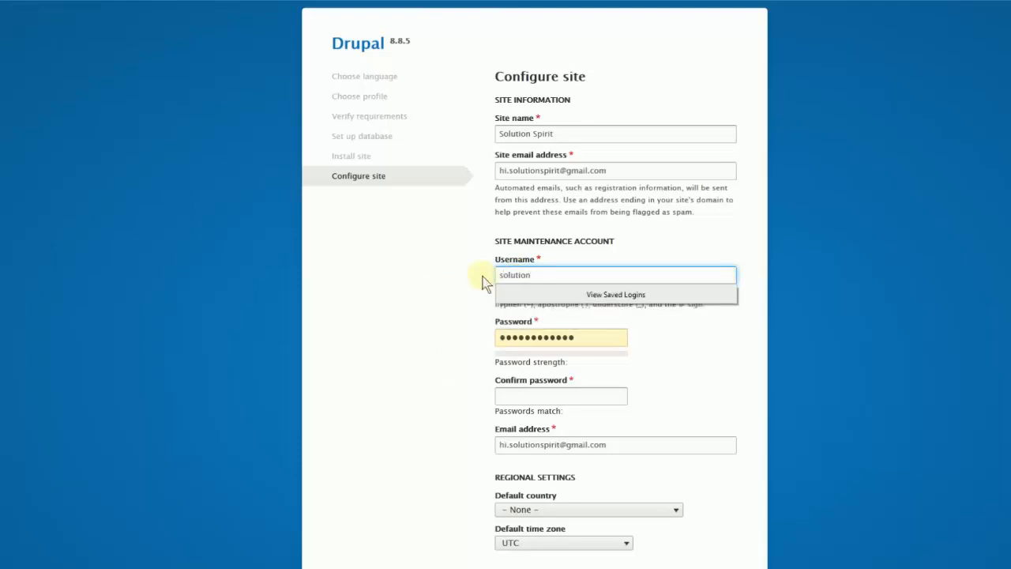
text(Spirit)
- Set and confirm a strong admin password, choose Saudi Arabia as default country, and submit
double_click(559, 340)
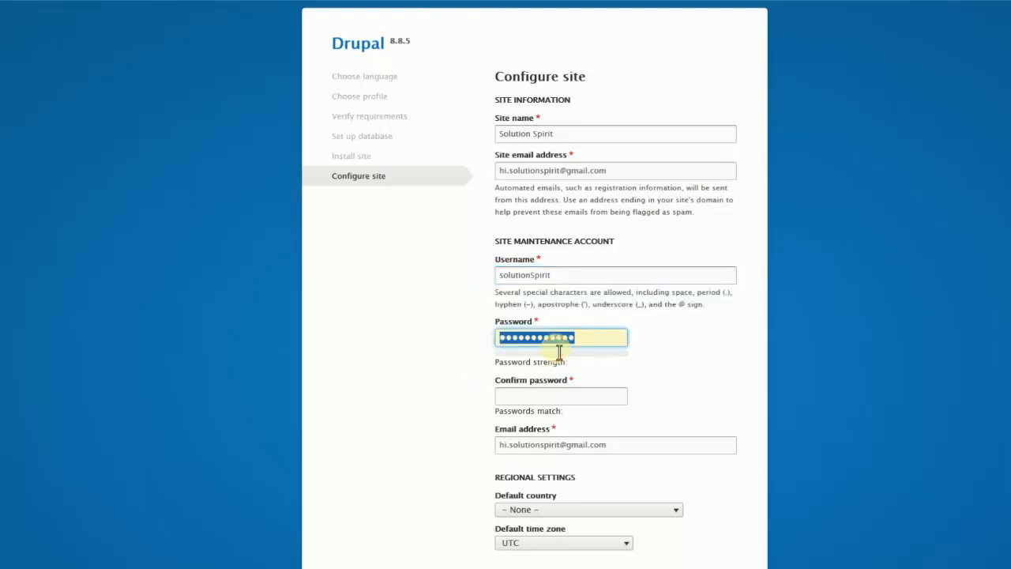
text(•••••)
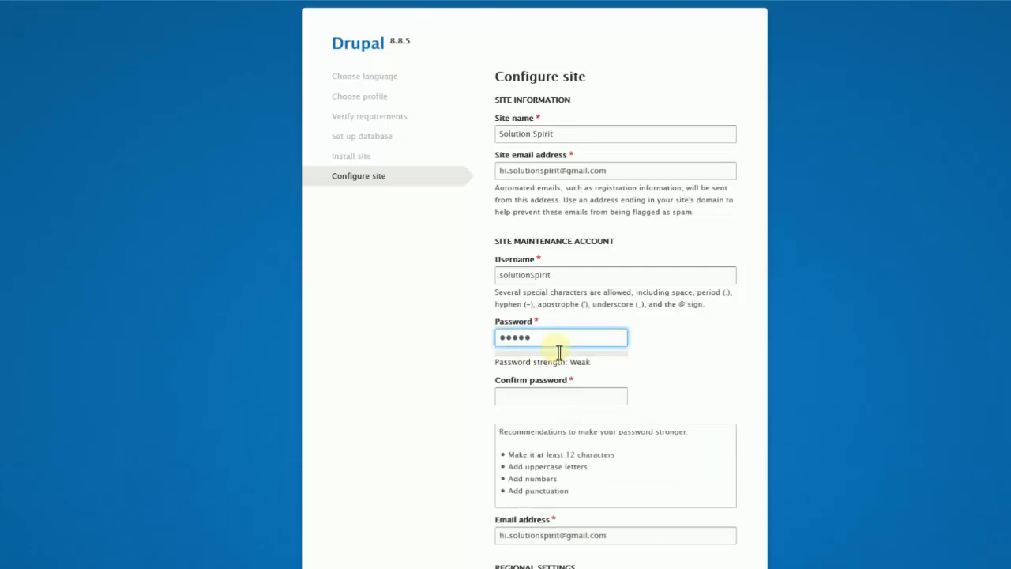
text(•••••••••)
key(Tab)
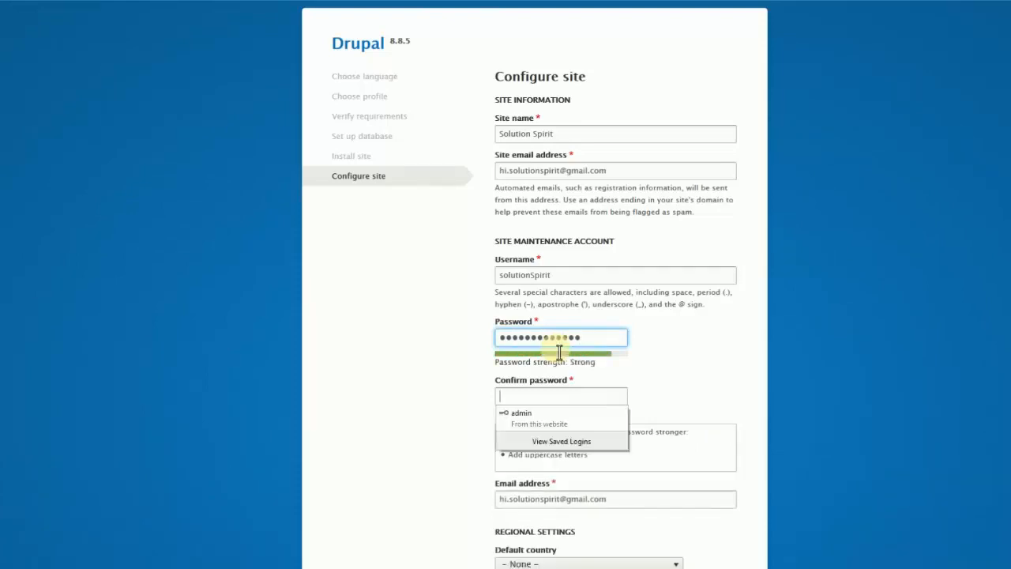
text(••••••••••)
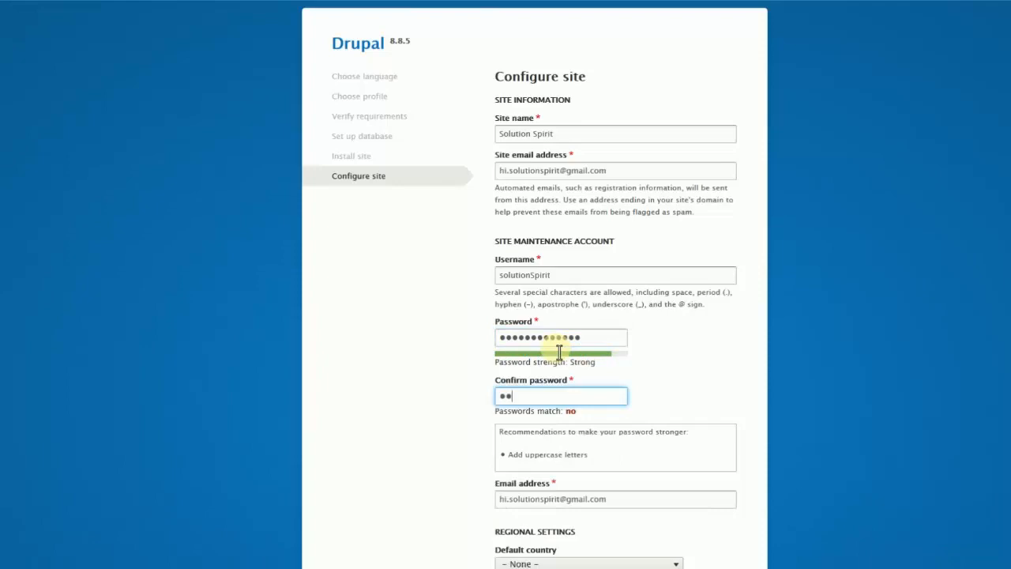
text(•••)
scroll(448, 491, down, 2)
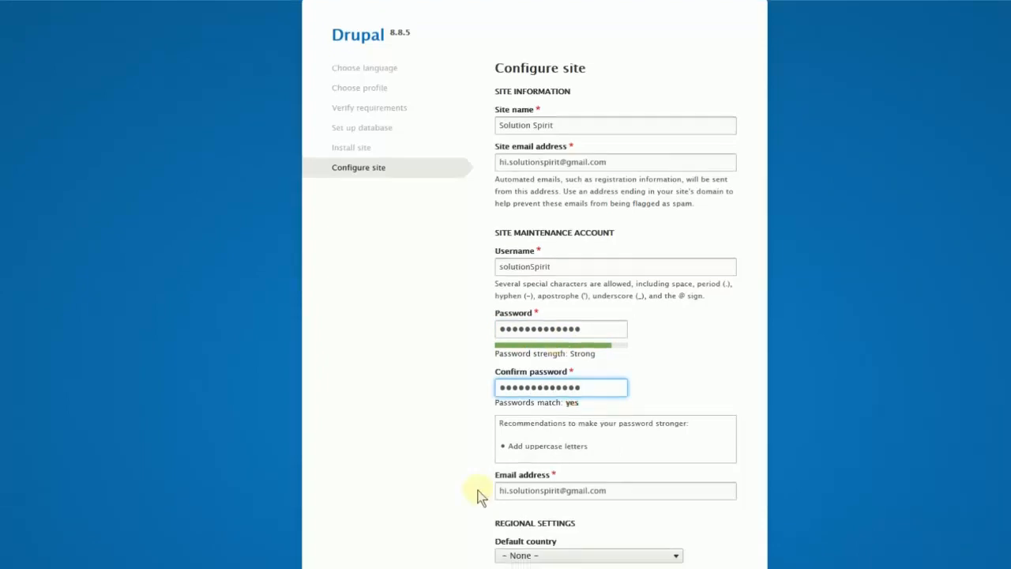
click(668, 375)
click(540, 534)
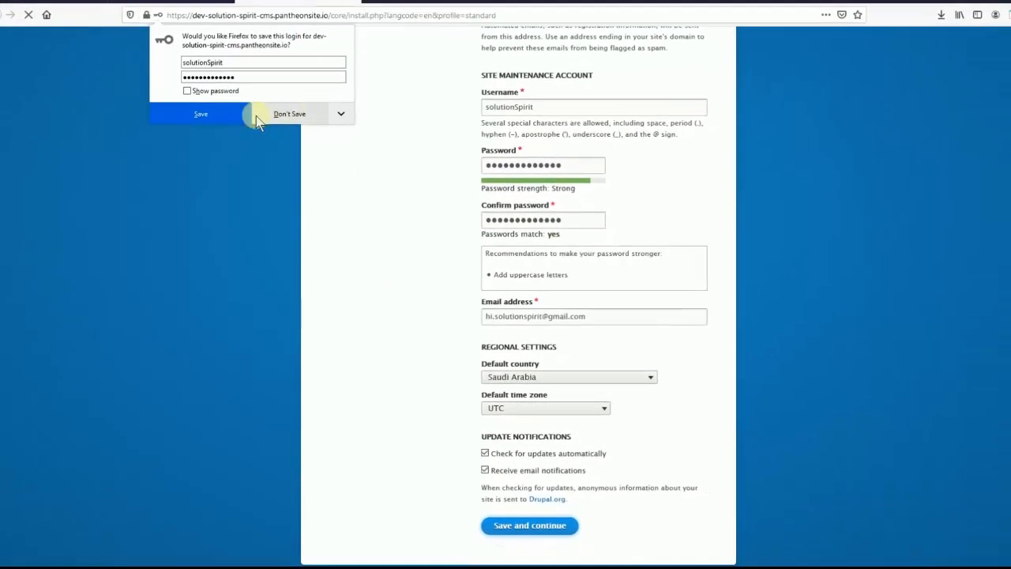
- Save the login in Firefox, dock the admin toolbar vertically, and open the Extend modules page
click(232, 107)
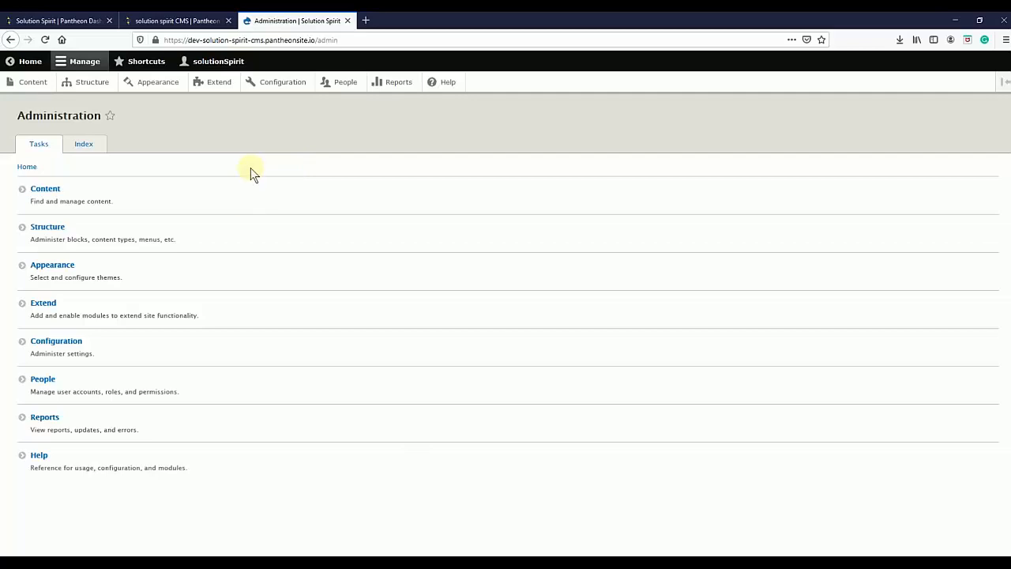
click(231, 40)
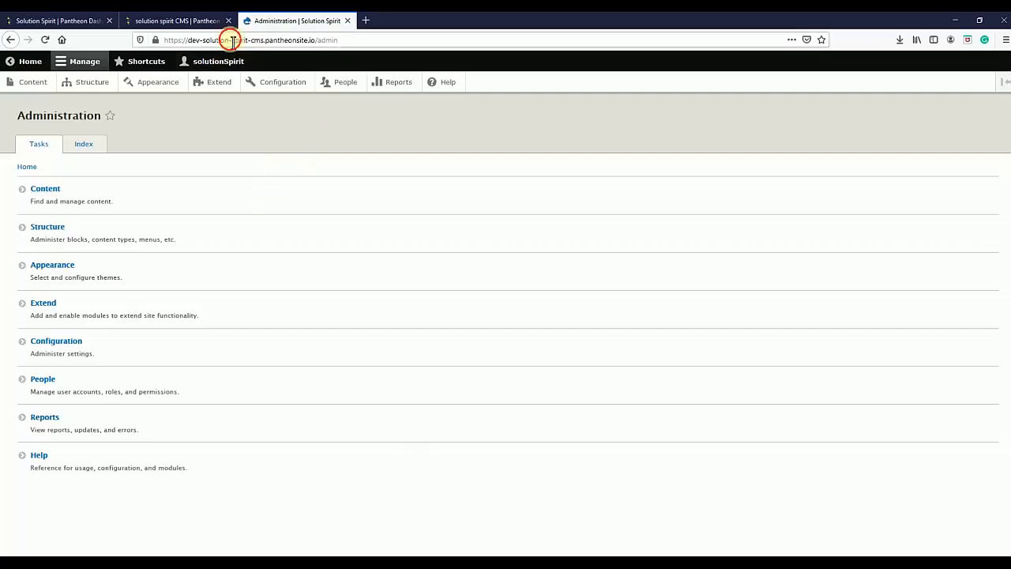
click(366, 46)
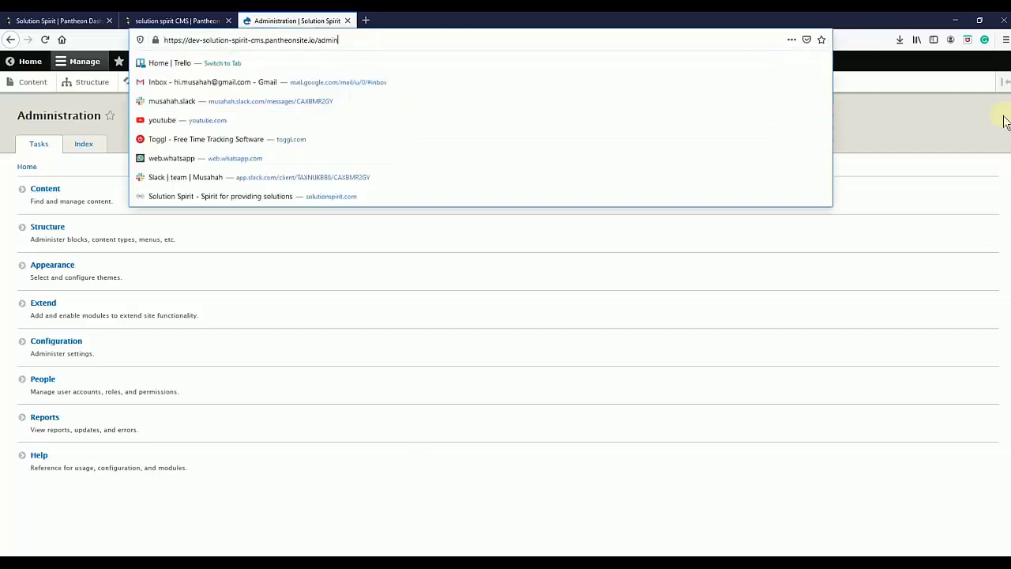
click(858, 153)
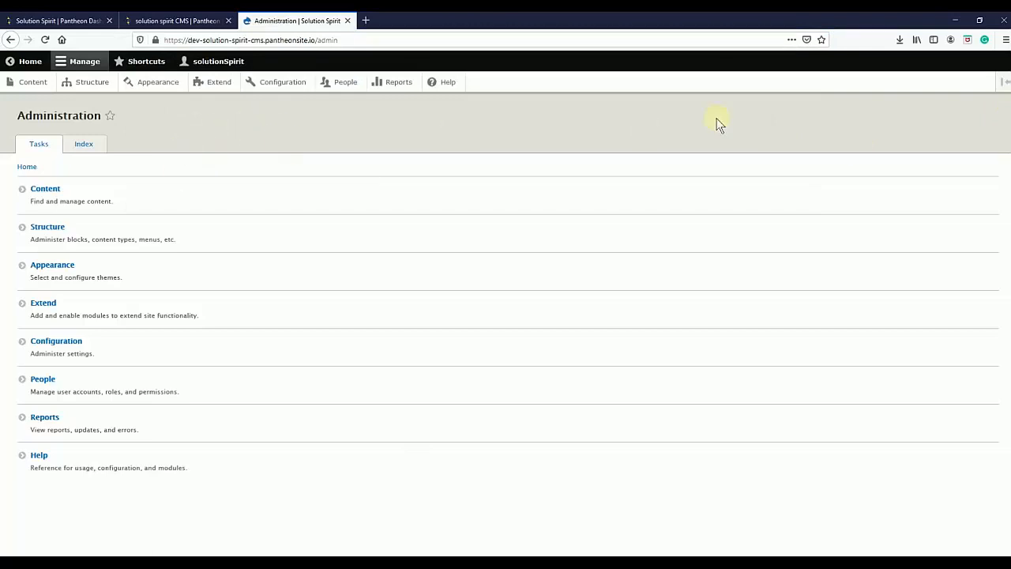
click(1001, 81)
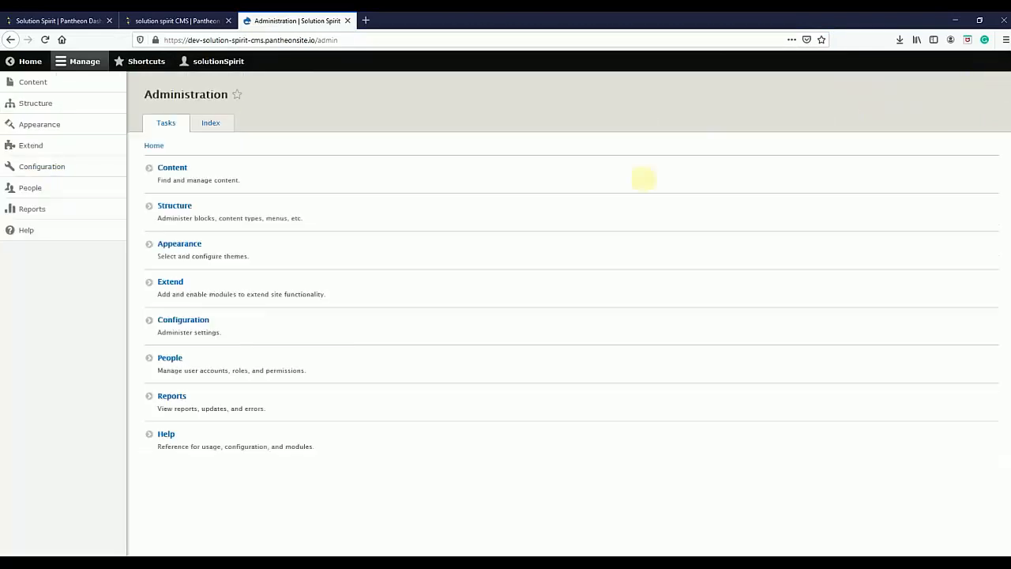
click(36, 148)
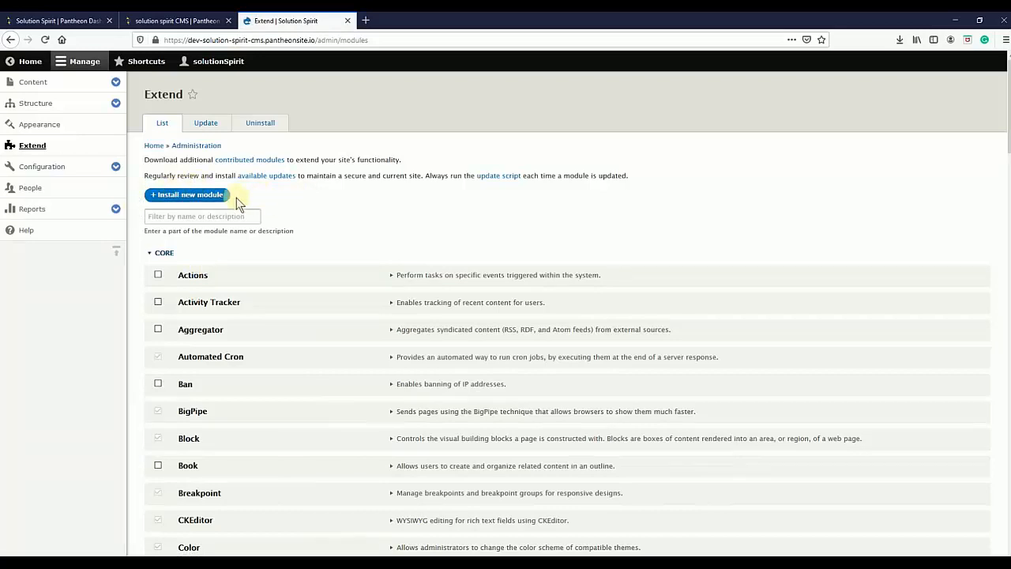
click(504, 179)
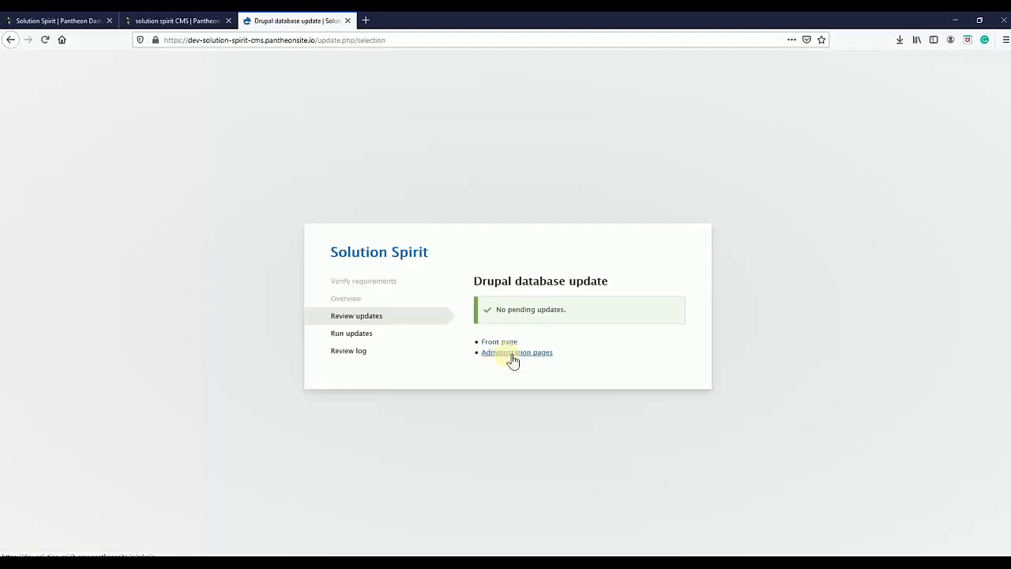
click(512, 357)
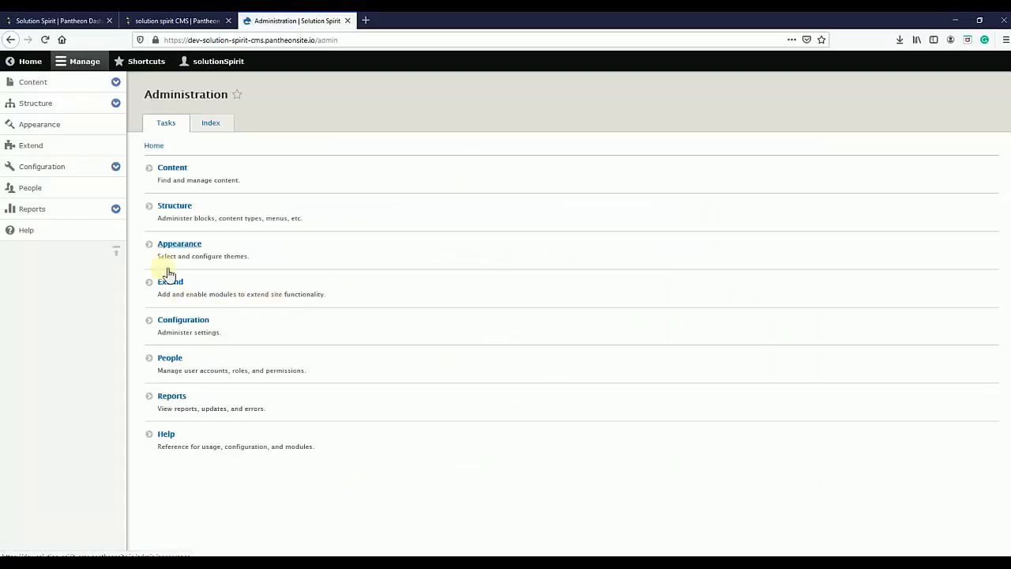
click(169, 280)
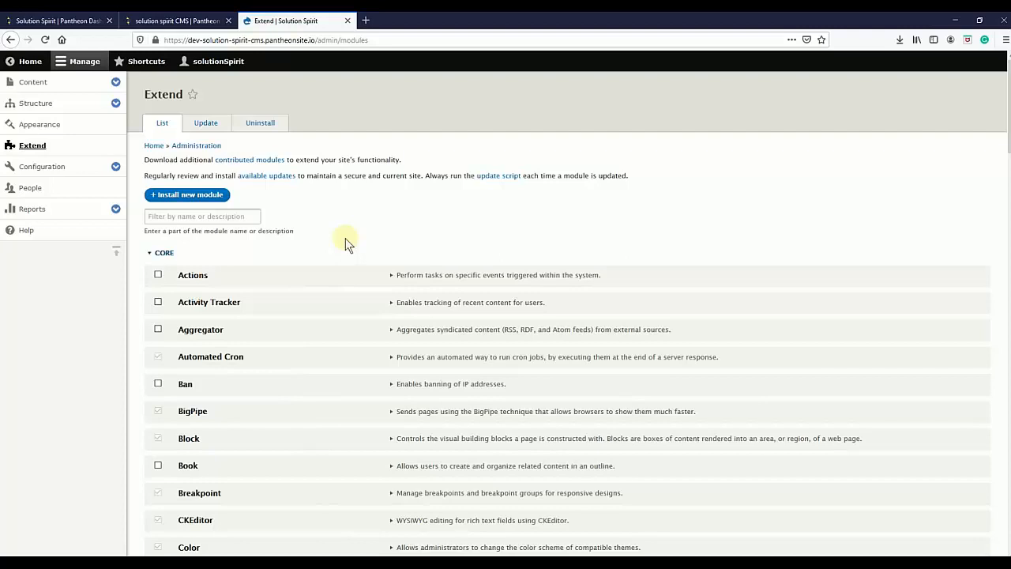
drag(259, 231, 298, 240)
click(299, 239)
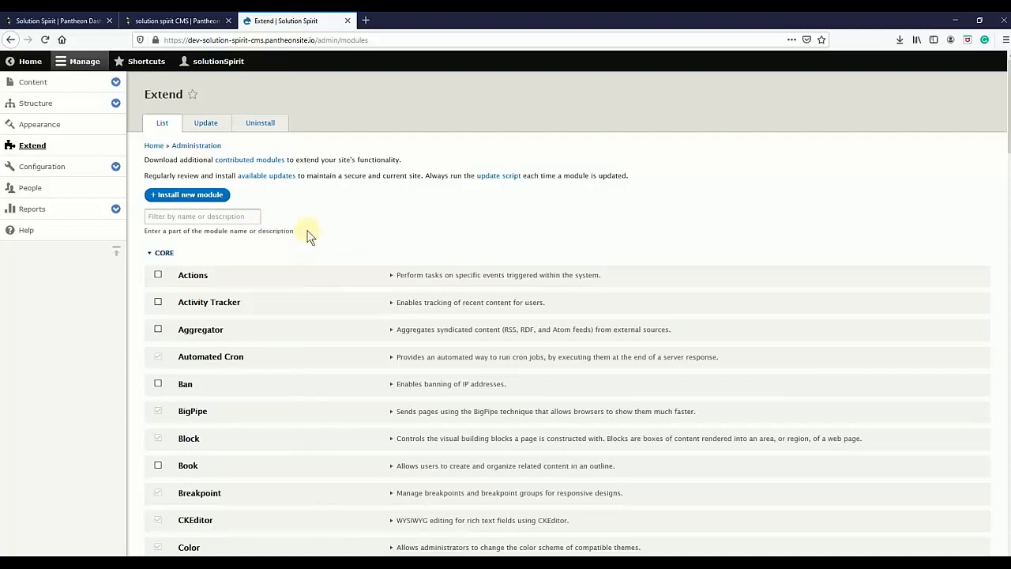